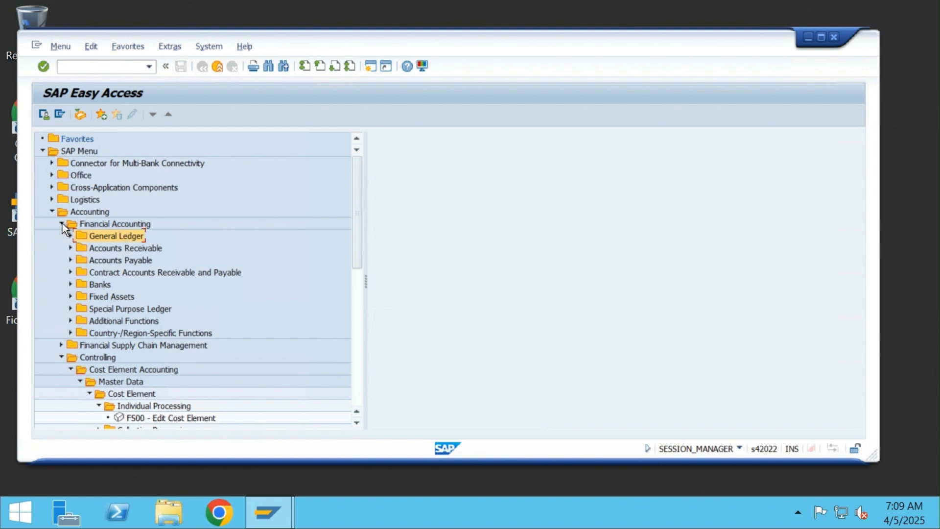
Step: Expand the Easy Access menu under General Ledger to reach G/L account transactions FS00, FSP0 and FSS0
{"action": "left_click", "coordinate": [71, 370]}
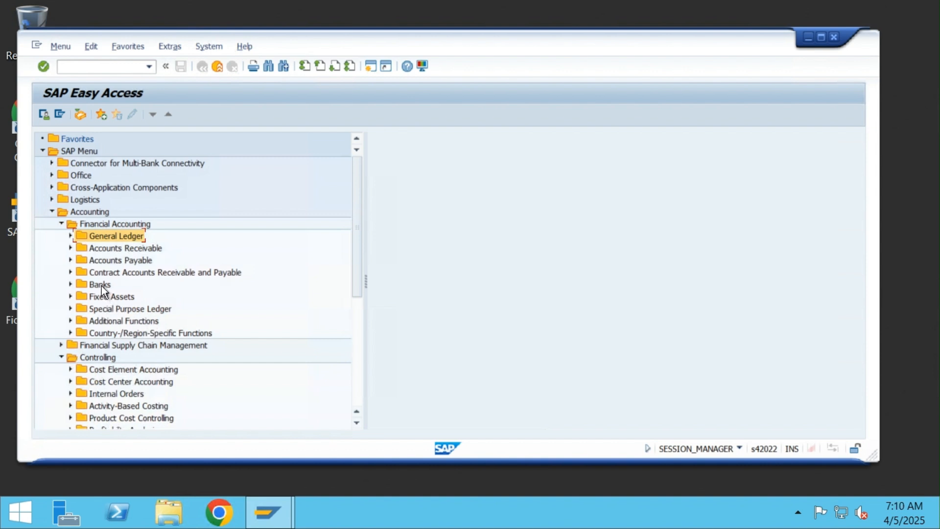
{"action": "left_click", "coordinate": [71, 370]}
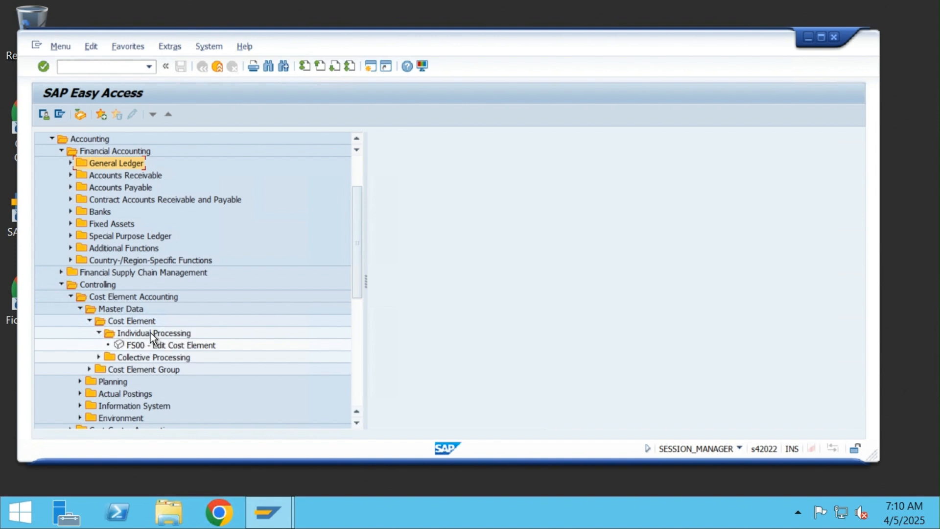
{"action": "left_click", "coordinate": [71, 164]}
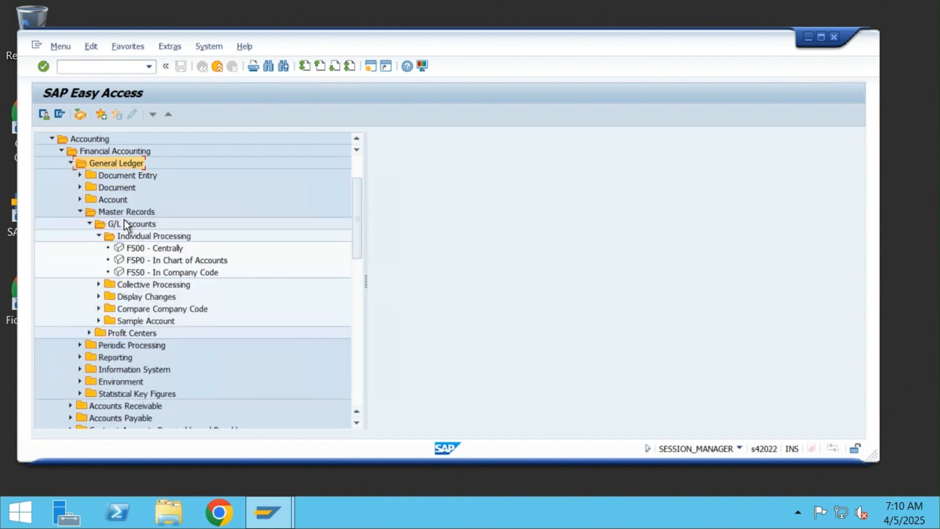
Step: Open Rent account 300005 for company code NS01 in FS00 and view its Control Data tab
{"action": "double_click", "coordinate": [141, 248]}
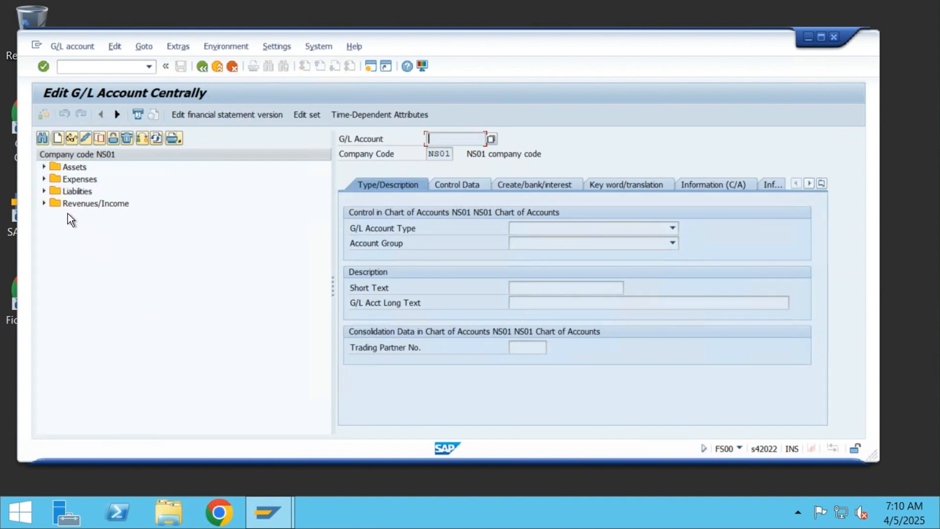
{"action": "left_click", "coordinate": [43, 179]}
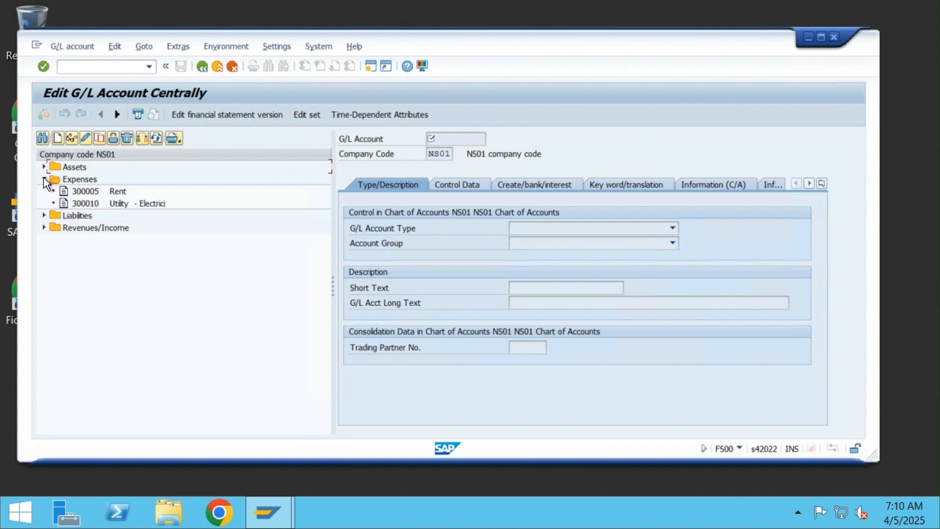
{"action": "double_click", "coordinate": [93, 191]}
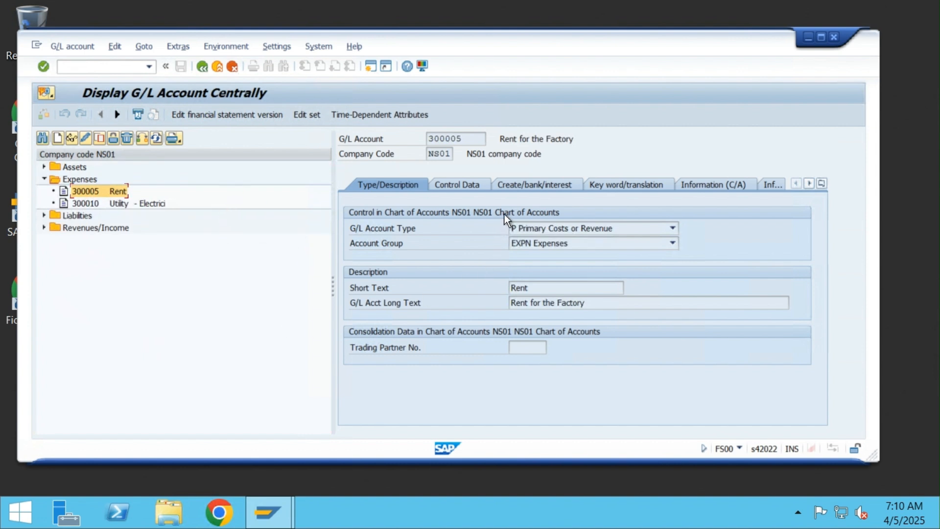
{"action": "left_click", "coordinate": [466, 184]}
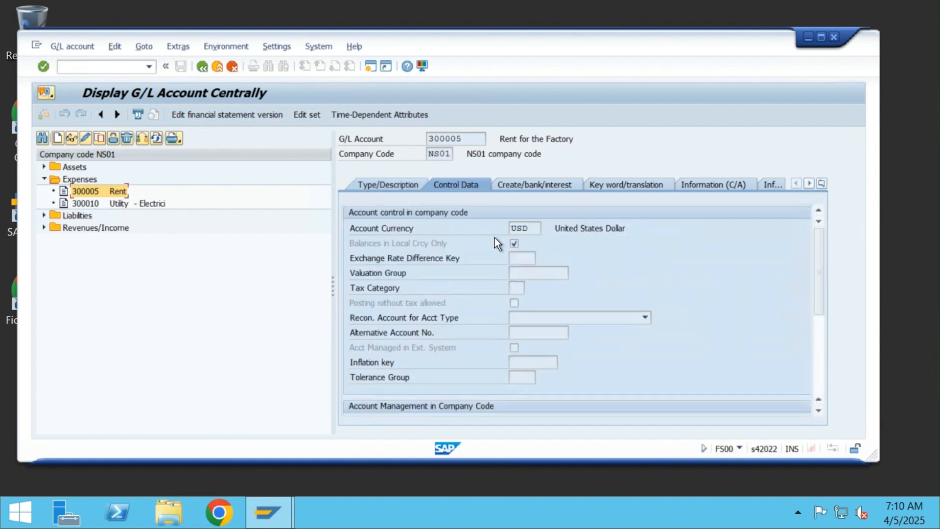
{"action": "left_click_drag", "start_coordinate": [815, 257], "coordinate": [820, 338]}
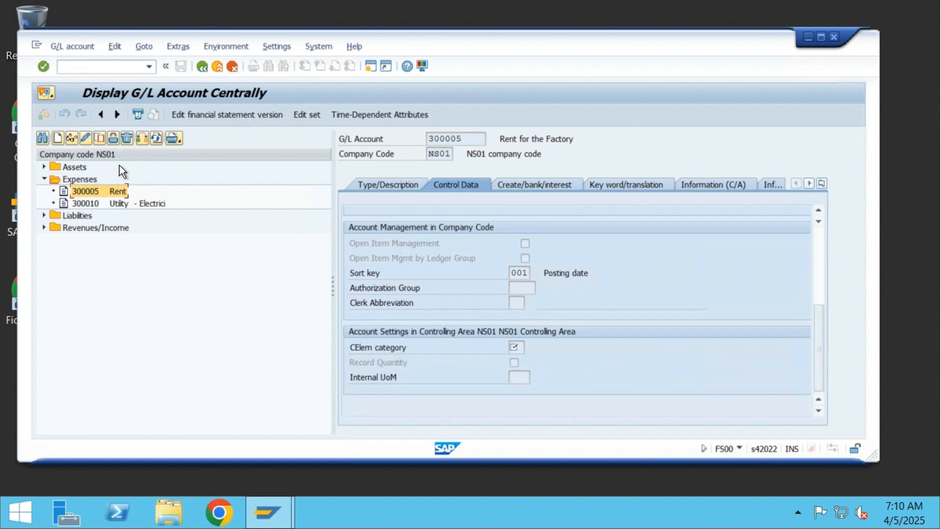
Step: Set cost element category 01 (primary costs) on account 300005, save, then open utility account 300010
{"action": "left_click", "coordinate": [85, 139]}
{"action": "left_click", "coordinate": [521, 344]}
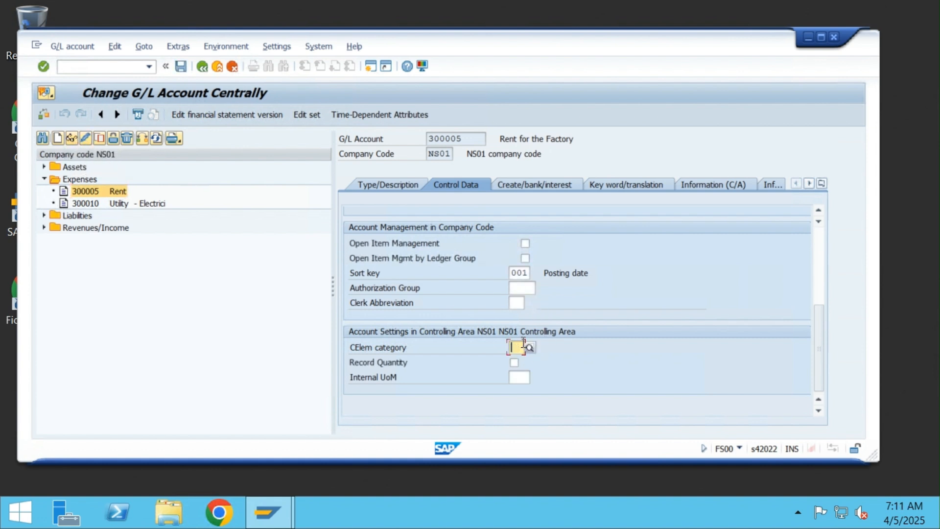
{"action": "left_click", "coordinate": [531, 347]}
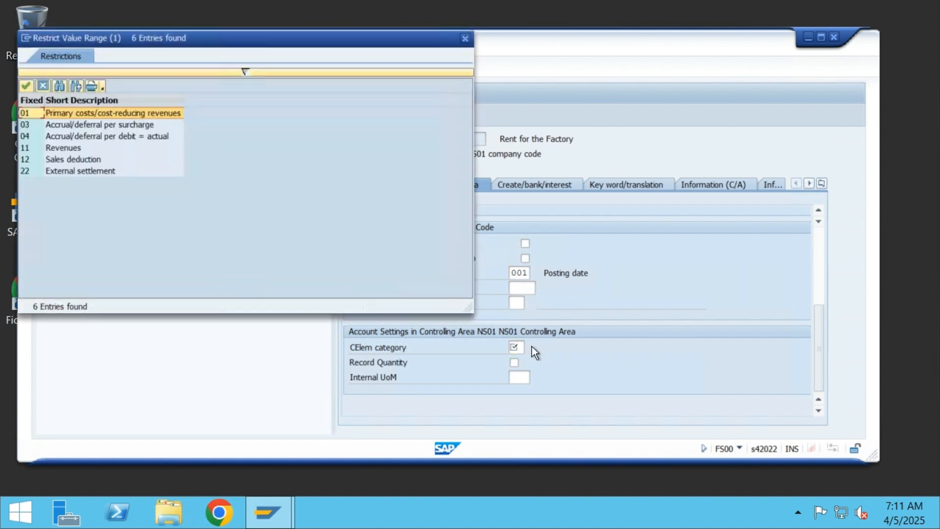
{"action": "double_click", "coordinate": [103, 111]}
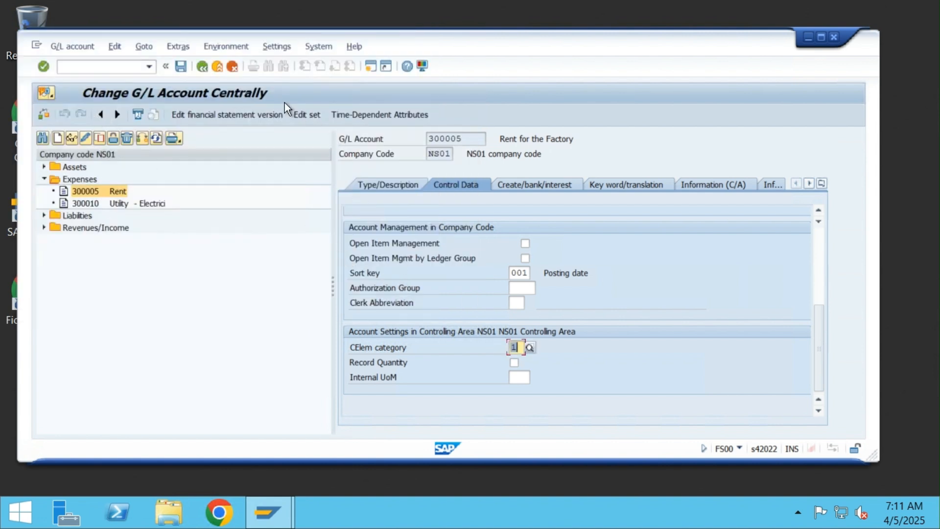
{"action": "left_click", "coordinate": [184, 72]}
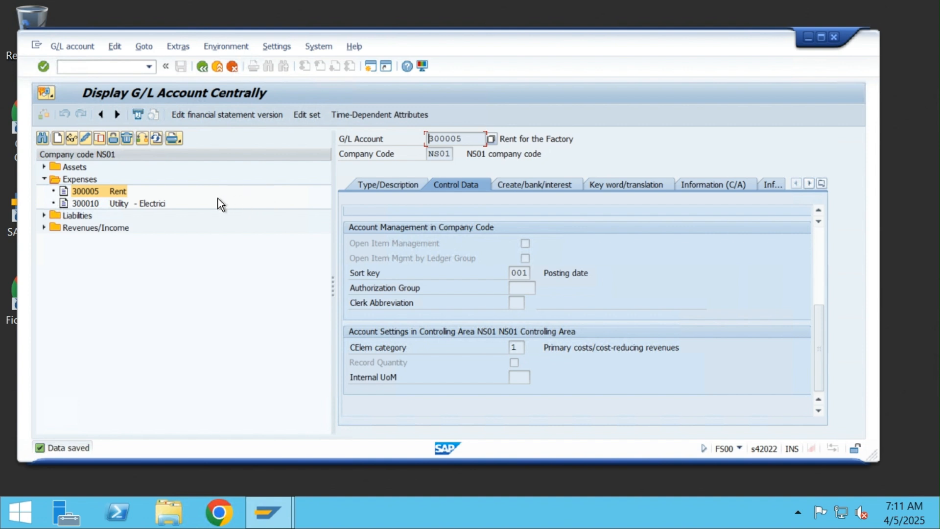
{"action": "double_click", "coordinate": [92, 201]}
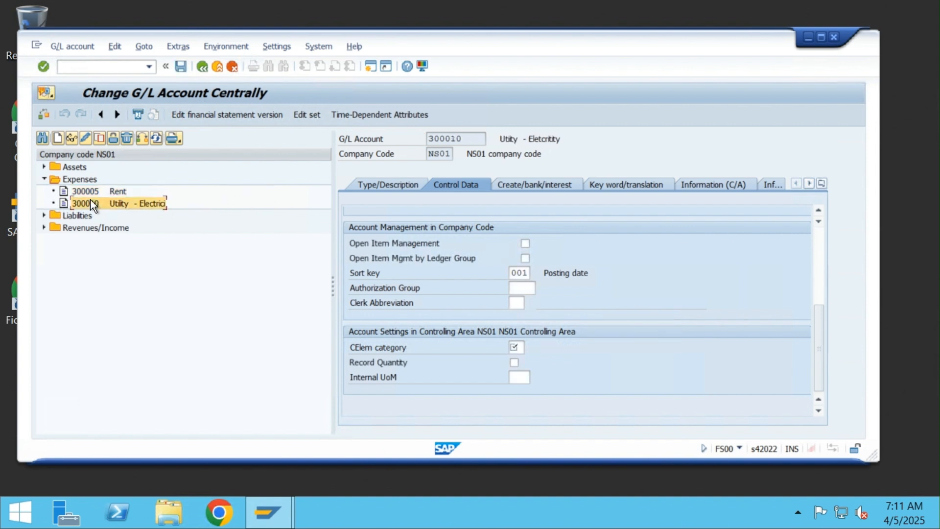
Step: Give utility account 300010 cost element category 01, primary costs, and save it
{"action": "left_click", "coordinate": [515, 347]}
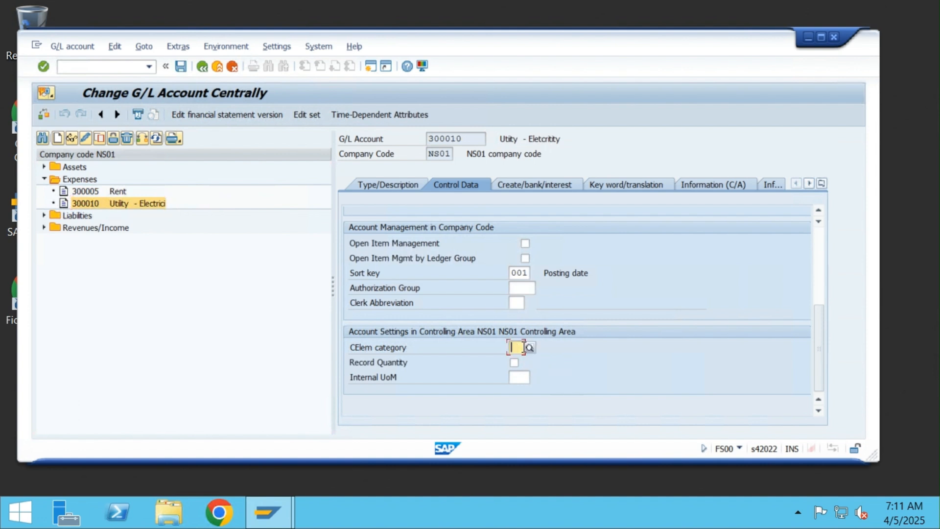
{"action": "left_click", "coordinate": [530, 348]}
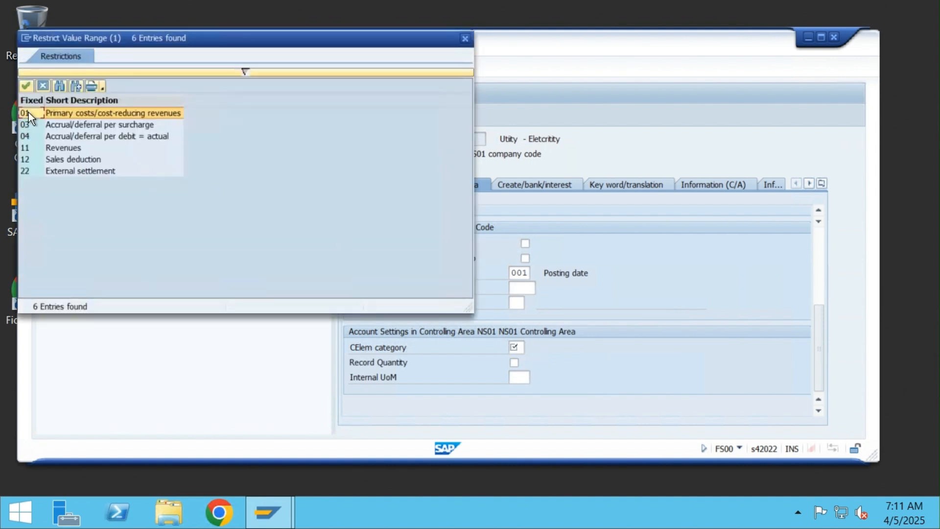
{"action": "double_click", "coordinate": [64, 111]}
{"action": "left_click", "coordinate": [180, 66]}
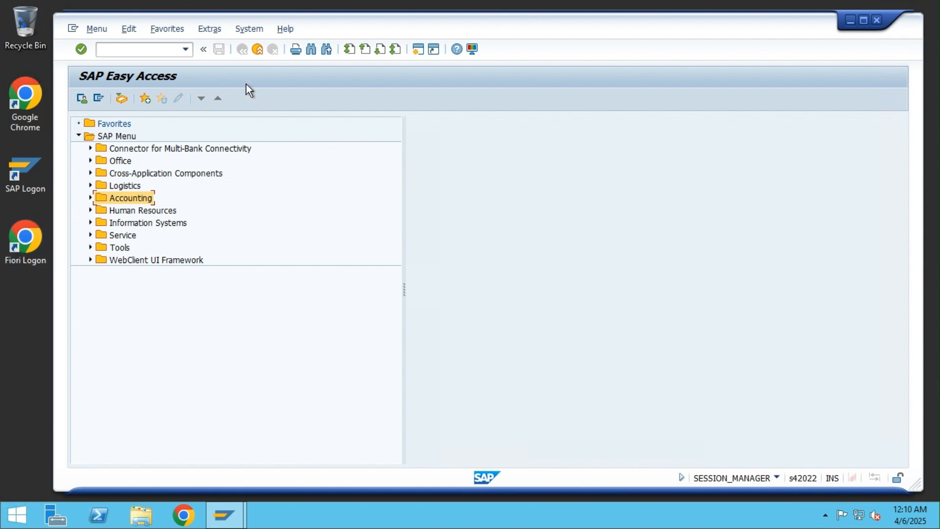
Step: Via SPRO, open Controlling > General Controlling > Organization > Maintain Number Ranges for Controlling Documents
{"action": "left_click", "coordinate": [146, 52]}
{"action": "type", "text": "spro"}
{"action": "key", "text": "Return"}
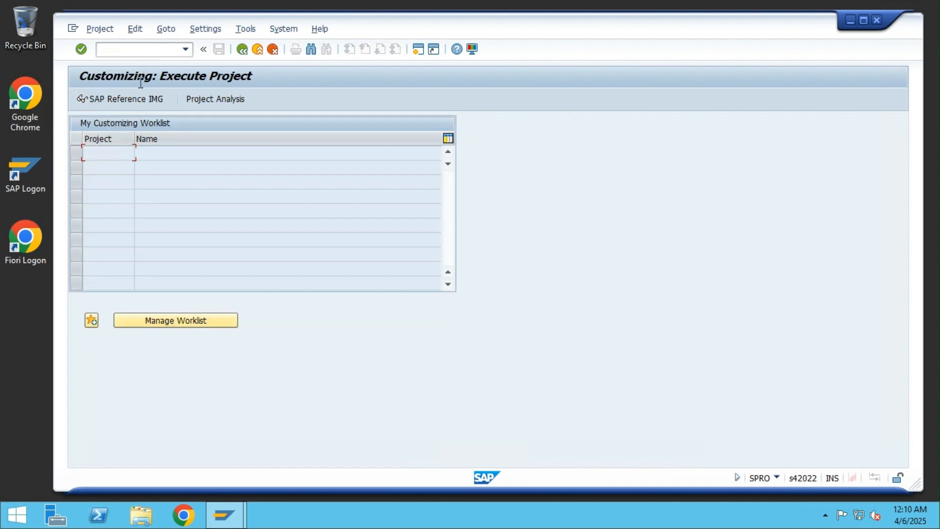
{"action": "left_click", "coordinate": [130, 100]}
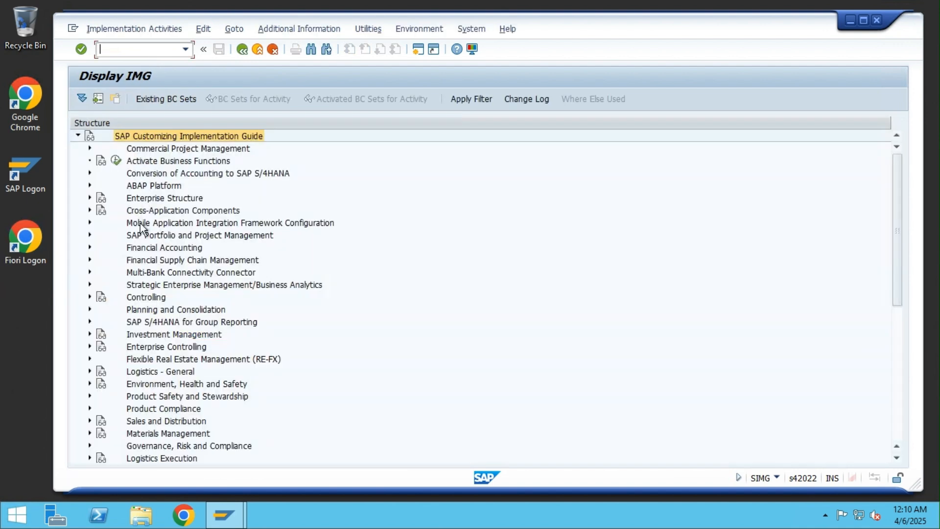
{"action": "left_click", "coordinate": [90, 296]}
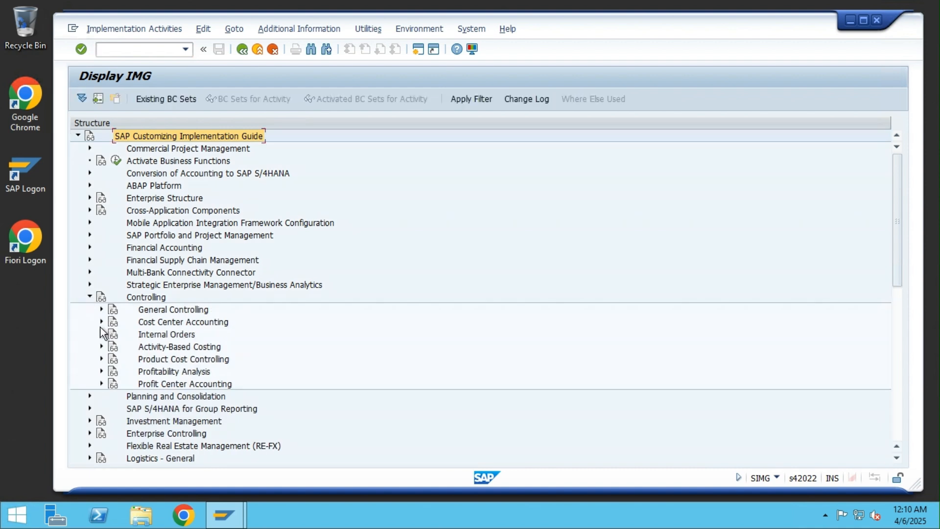
{"action": "left_click", "coordinate": [101, 310]}
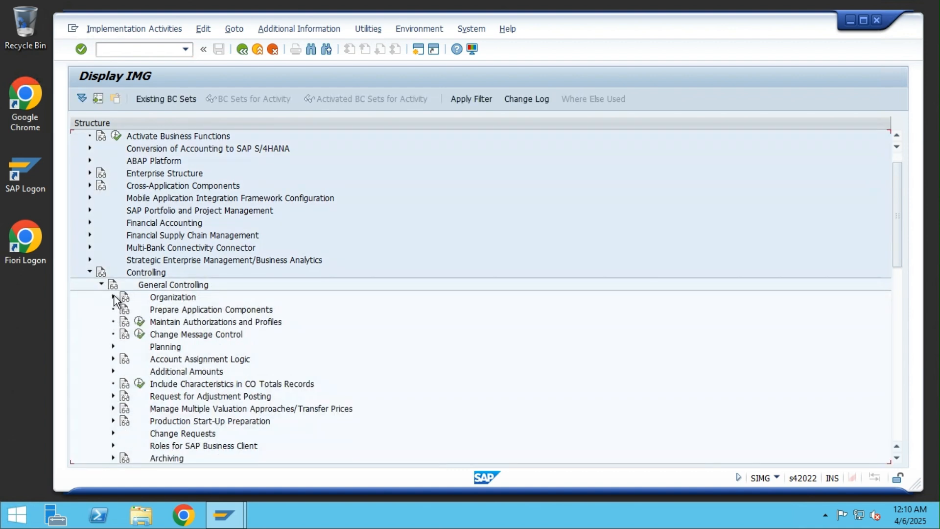
{"action": "left_click", "coordinate": [113, 297]}
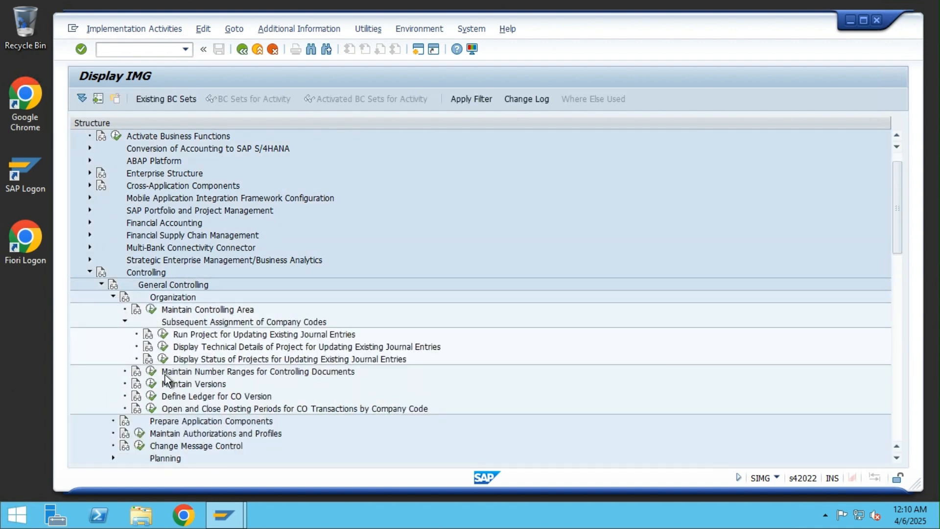
{"action": "left_click", "coordinate": [152, 372]}
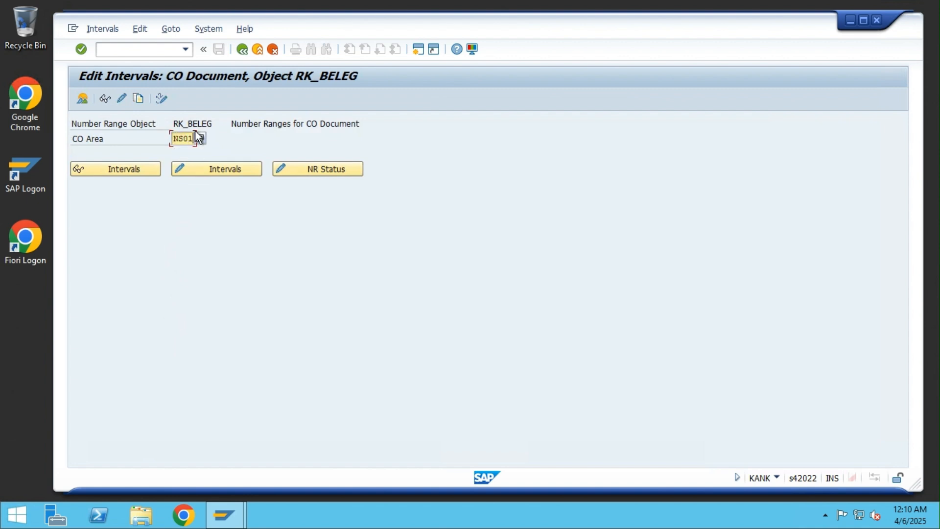
{"action": "left_click", "coordinate": [192, 166]}
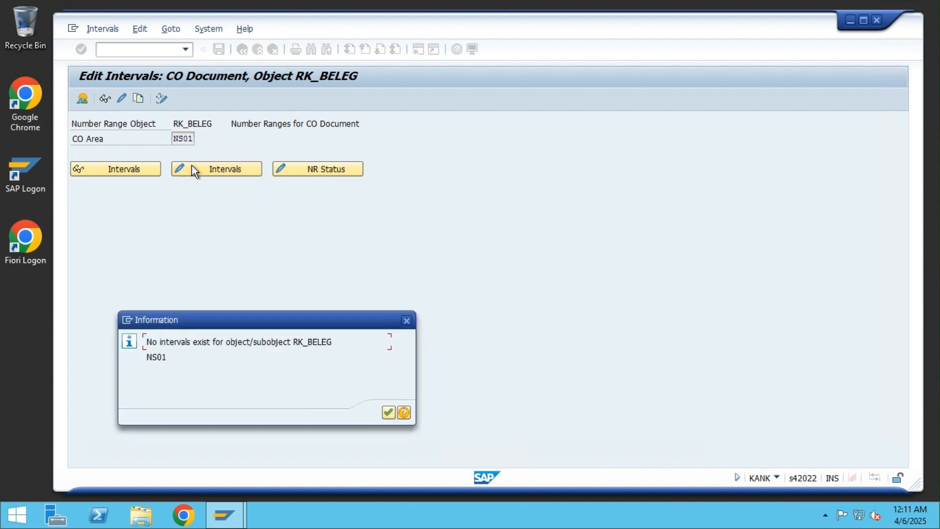
{"action": "left_click", "coordinate": [388, 412]}
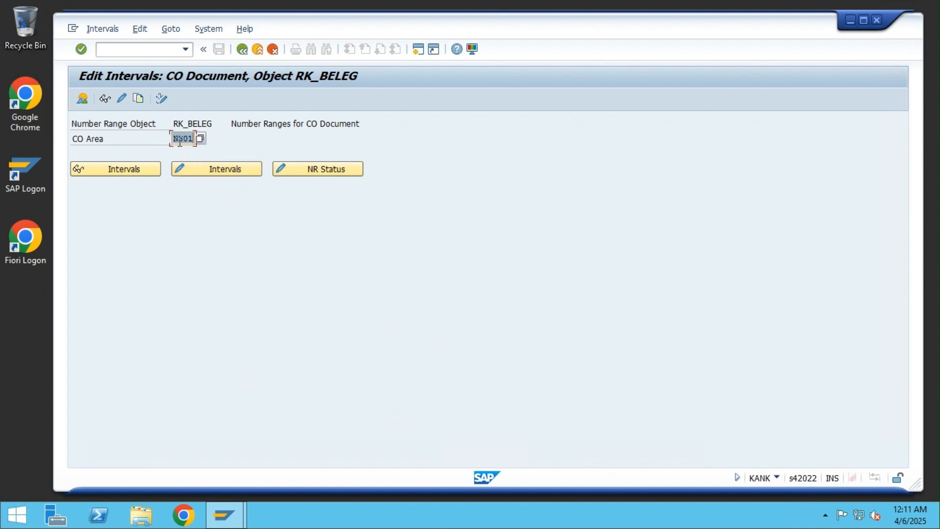
Step: Open the NS01 number range groups, review the element list, and insert a new group
{"action": "left_click", "coordinate": [121, 100]}
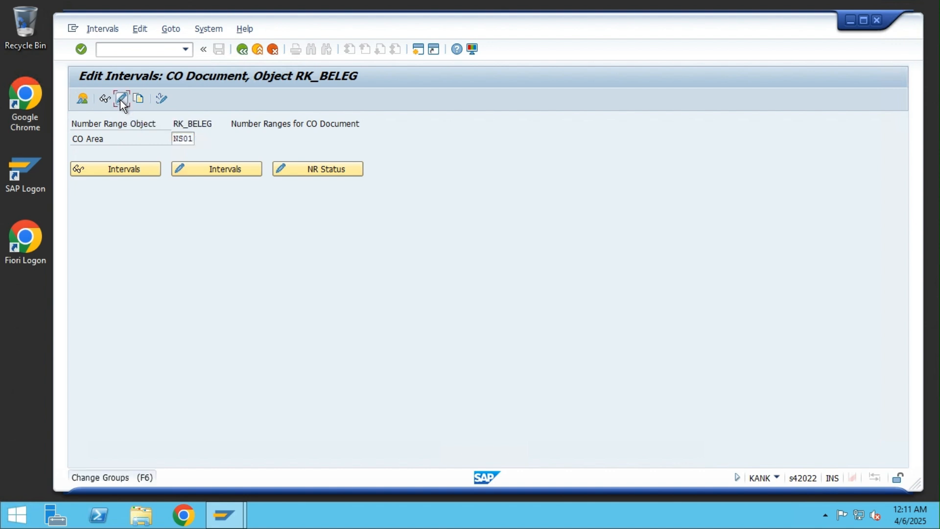
{"action": "scroll", "coordinate": [205, 256], "scroll_direction": "down", "scroll_amount": 5}
{"action": "scroll", "coordinate": [293, 307], "scroll_direction": "down", "scroll_amount": 1}
{"action": "scroll", "coordinate": [296, 306], "scroll_direction": "up", "scroll_amount": 1}
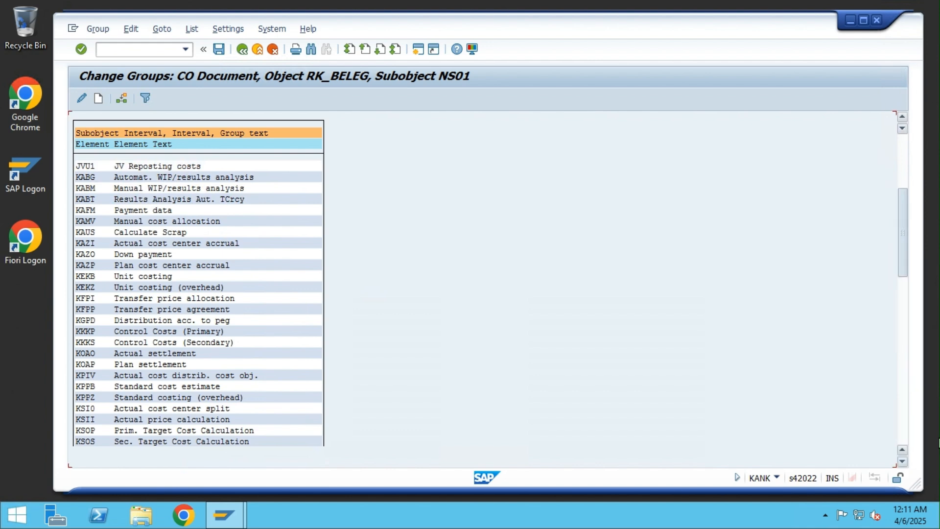
{"action": "scroll", "coordinate": [324, 335], "scroll_direction": "down", "scroll_amount": 6}
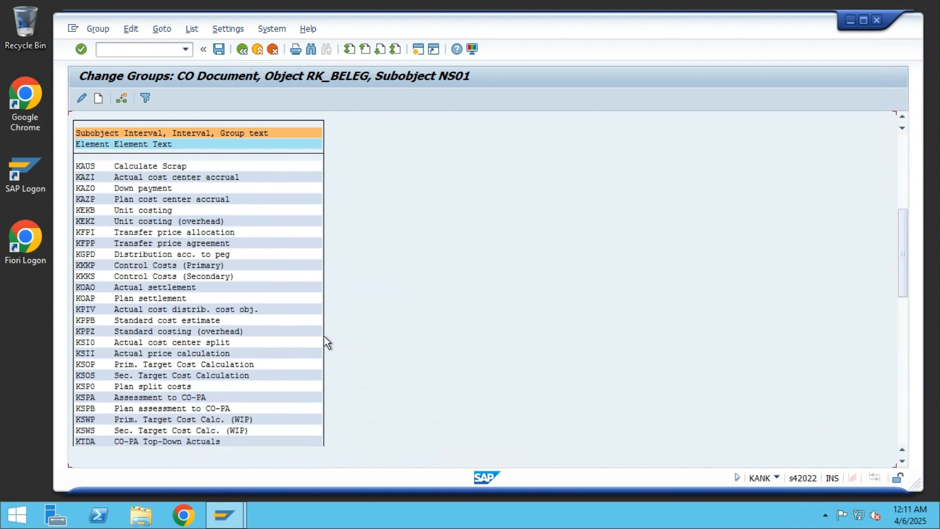
{"action": "scroll", "coordinate": [392, 336], "scroll_direction": "down", "scroll_amount": 7}
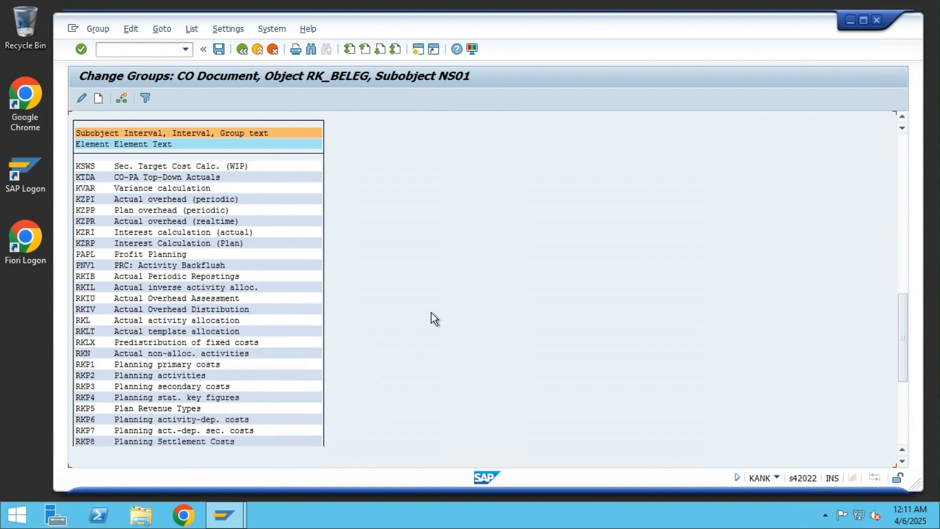
{"action": "scroll", "coordinate": [679, 316], "scroll_direction": "down", "scroll_amount": 4}
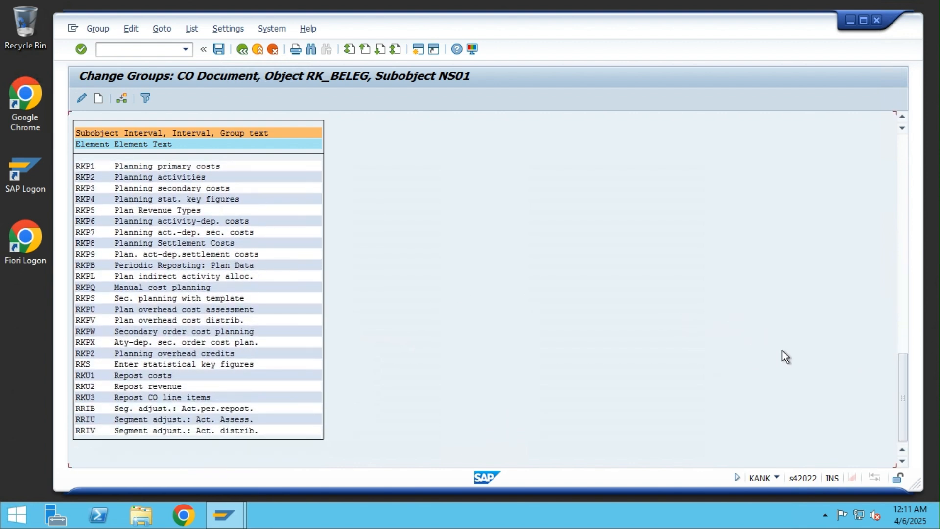
{"action": "left_click_drag", "start_coordinate": [902, 370], "coordinate": [903, 146]}
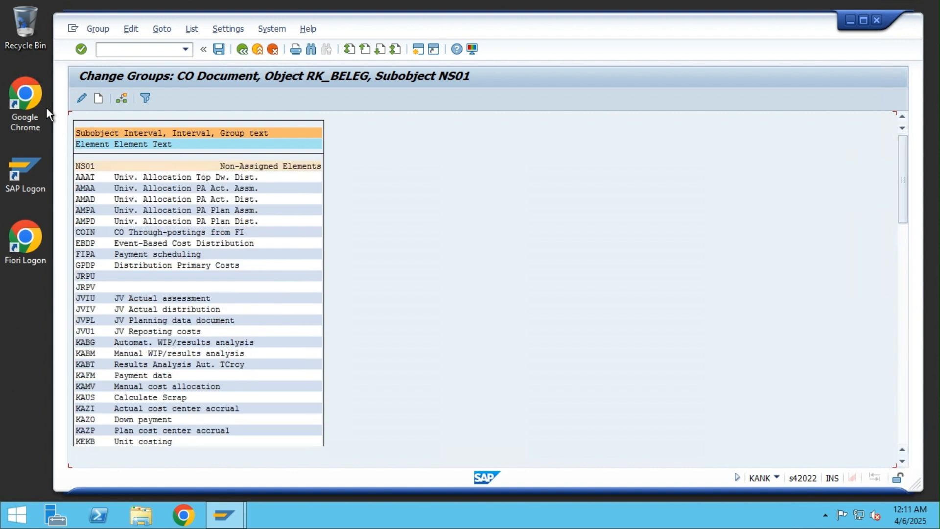
{"action": "left_click", "coordinate": [99, 100]}
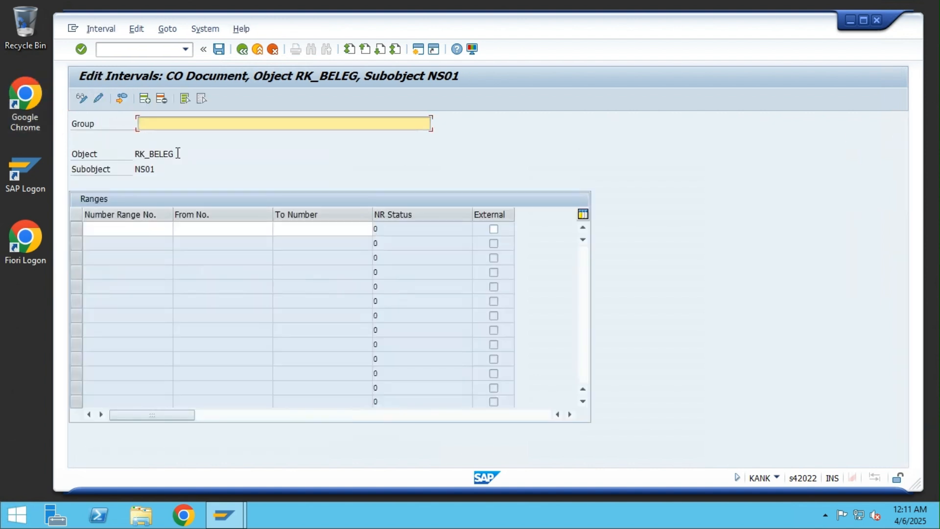
{"action": "type", "text": "NS01 CO doc. number range"}
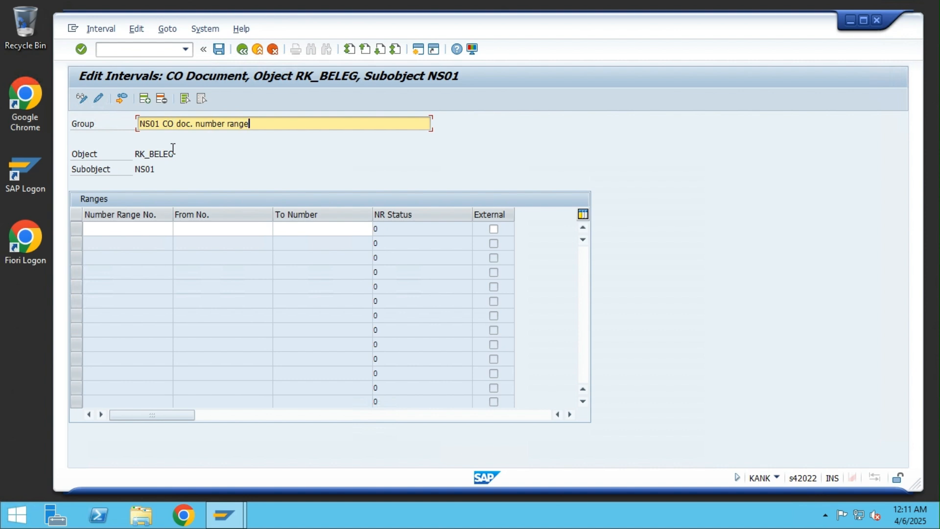
{"action": "type", "text": " grp"}
{"action": "left_click", "coordinate": [155, 226]}
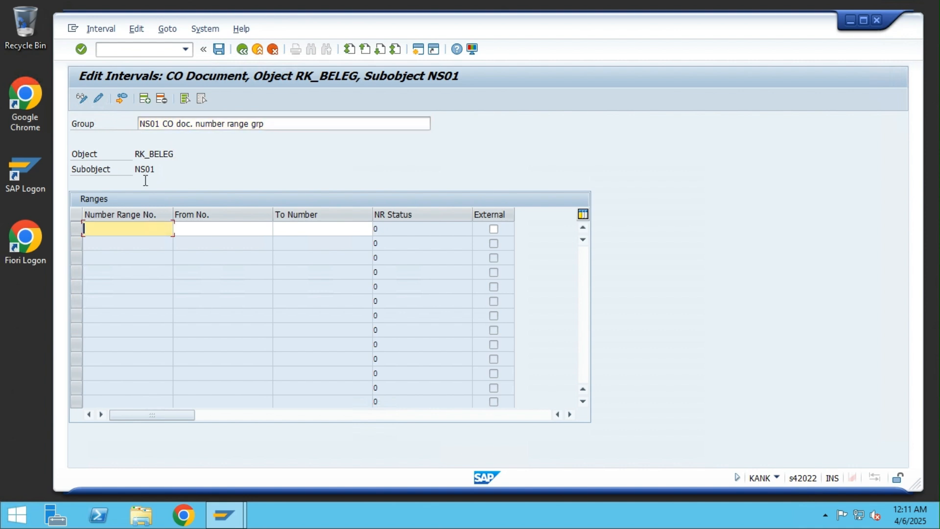
{"action": "left_click", "coordinate": [122, 99]}
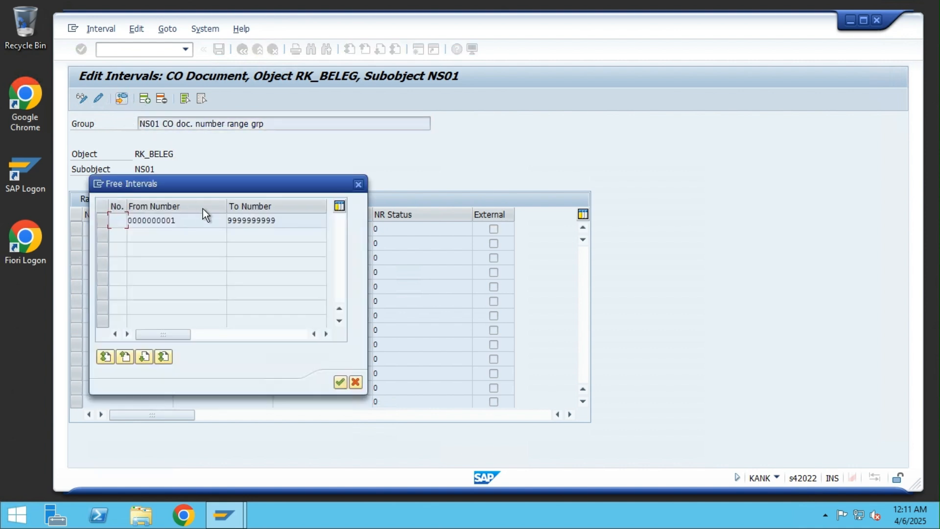
{"action": "left_click", "coordinate": [340, 383]}
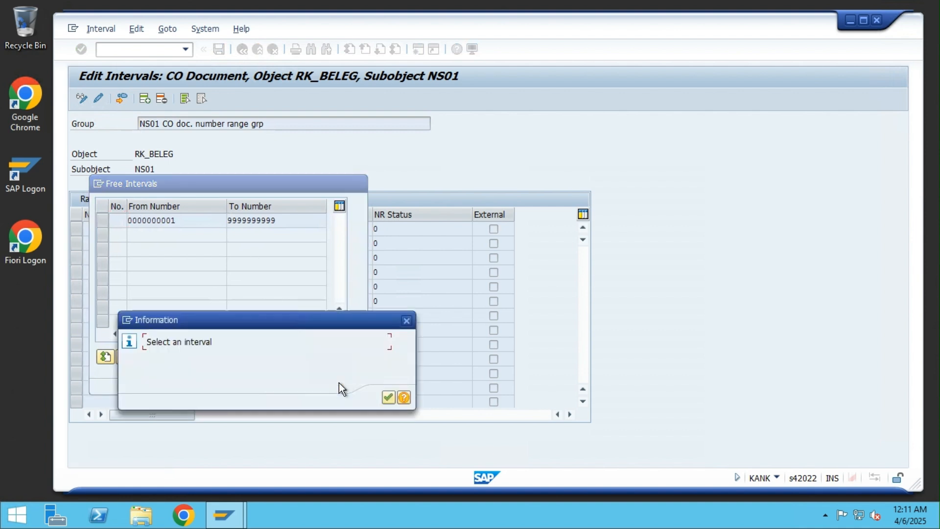
{"action": "left_click", "coordinate": [388, 398]}
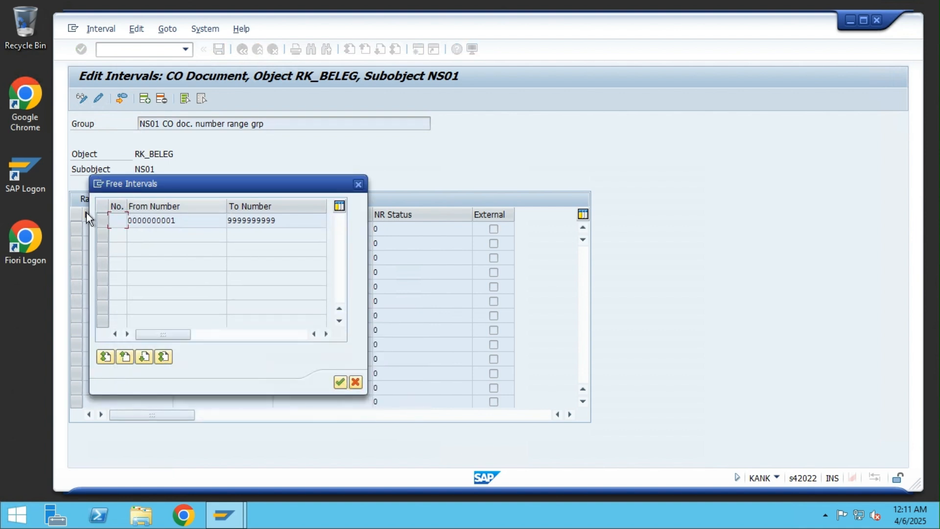
{"action": "left_click", "coordinate": [102, 220]}
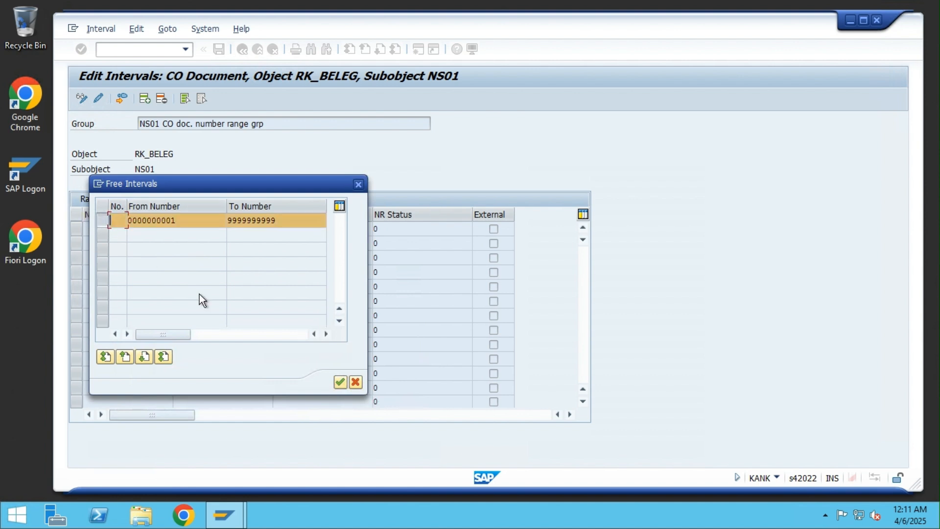
{"action": "left_click", "coordinate": [342, 383]}
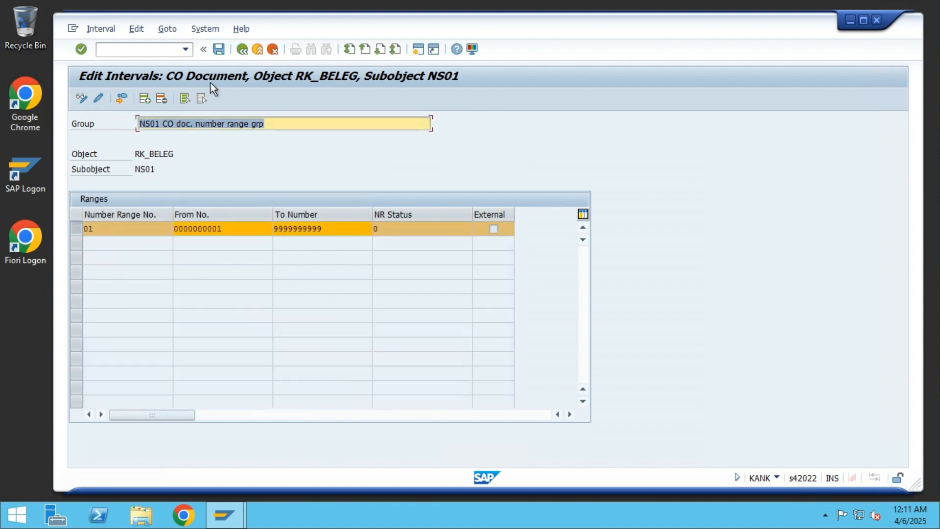
Step: Save the new group, acknowledge the transport notice, and return to the group list
{"action": "left_click", "coordinate": [219, 49]}
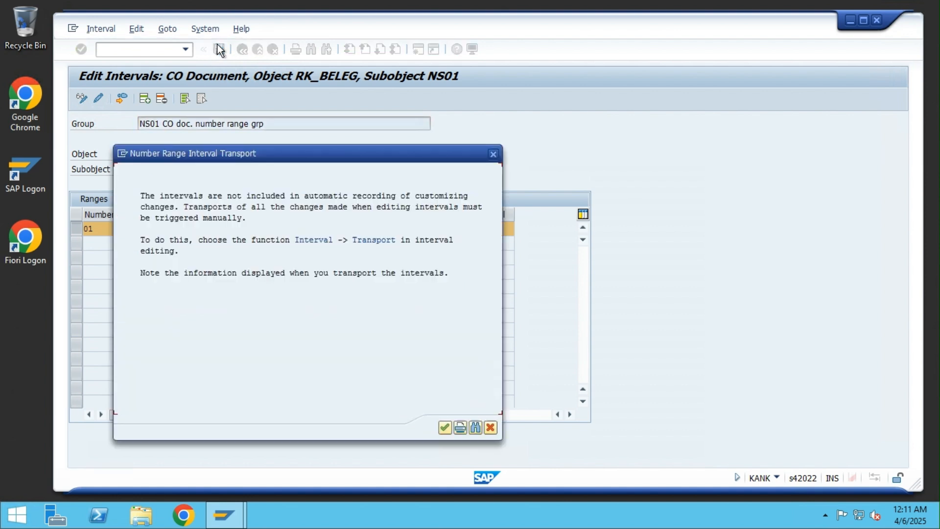
{"action": "left_click", "coordinate": [444, 428]}
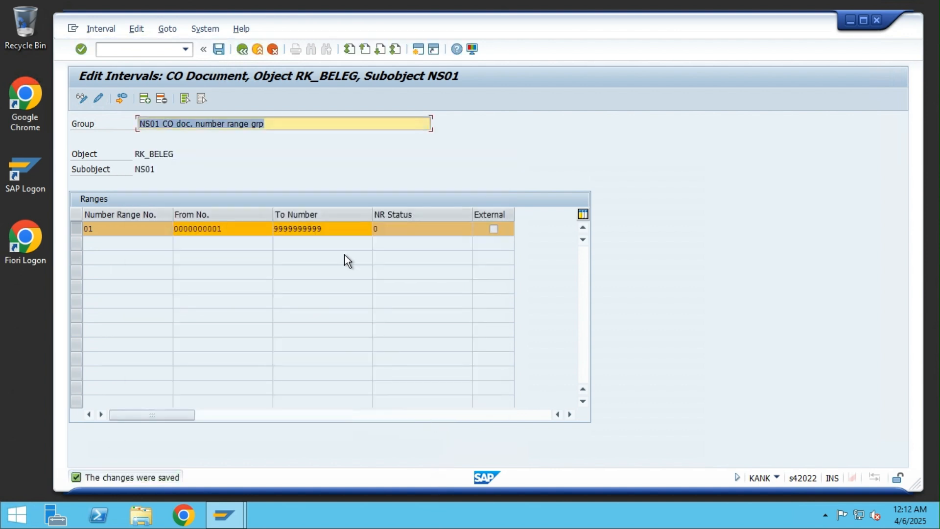
{"action": "left_click", "coordinate": [243, 49]}
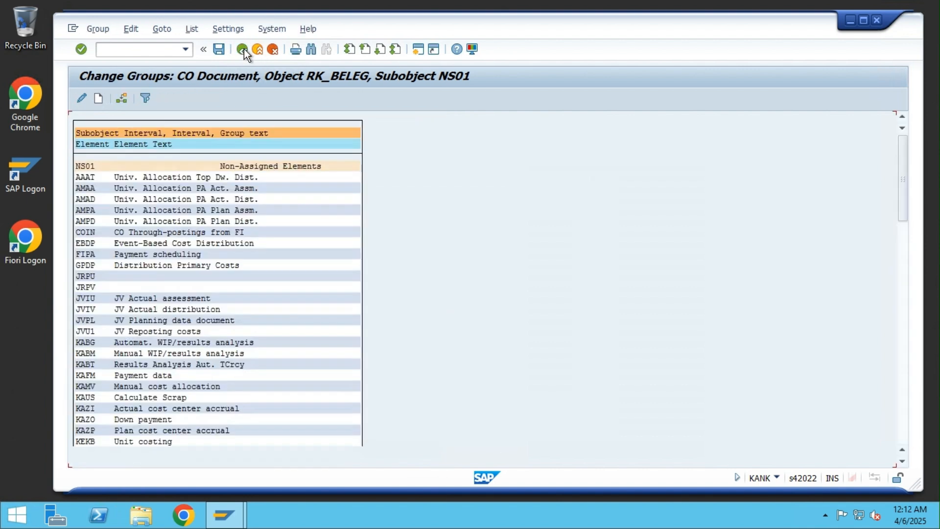
{"action": "left_click_drag", "start_coordinate": [897, 179], "coordinate": [897, 444]}
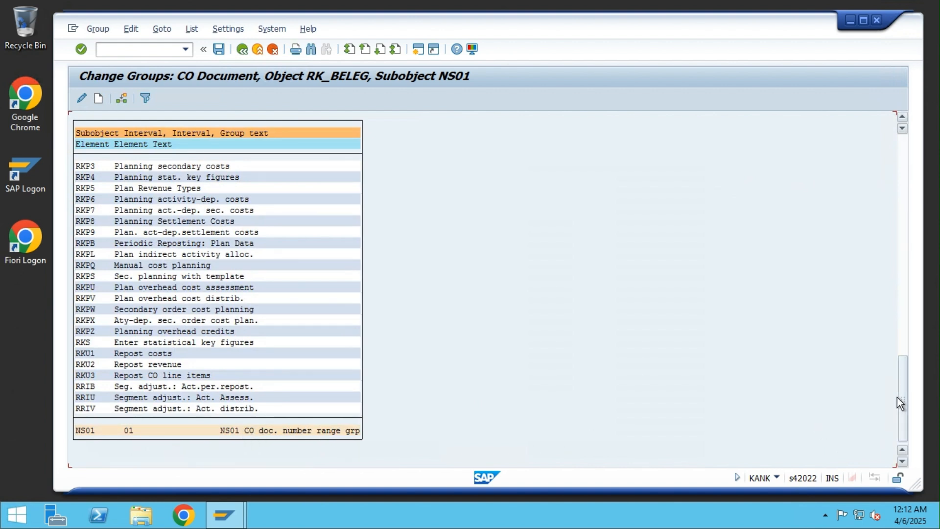
{"action": "left_click_drag", "start_coordinate": [900, 393], "coordinate": [891, 127]}
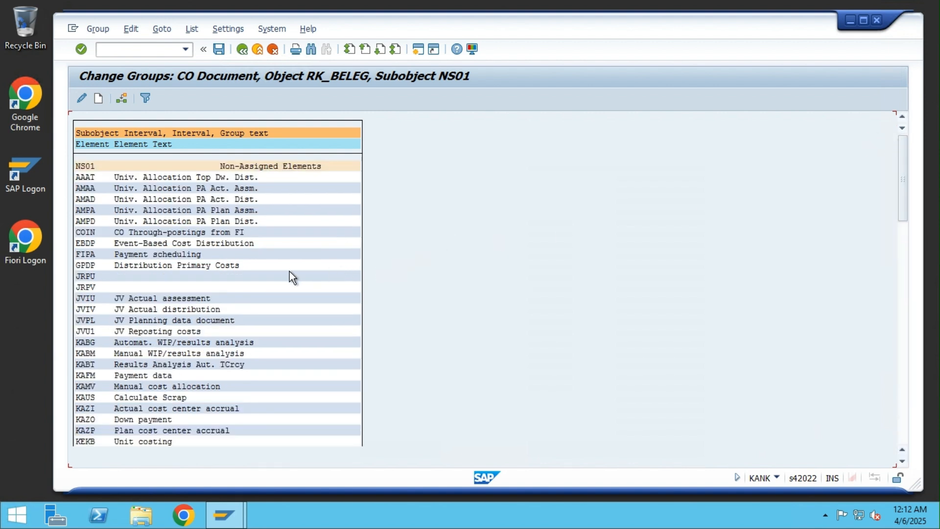
{"action": "left_click", "coordinate": [171, 232]}
Step: Assign element COIN to the 'NS01 CO doc. number range grp' group
{"action": "left_click", "coordinate": [92, 233]}
{"action": "left_click", "coordinate": [119, 97]}
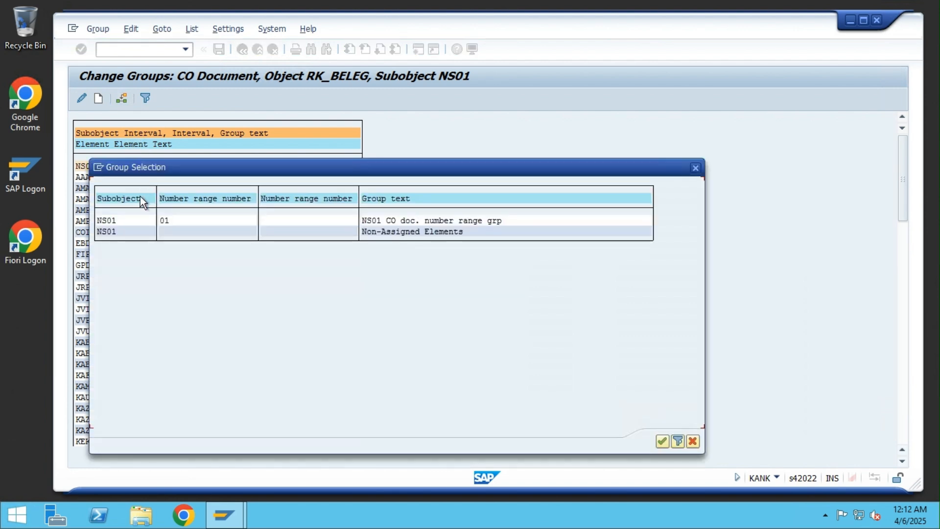
{"action": "double_click", "coordinate": [372, 221]}
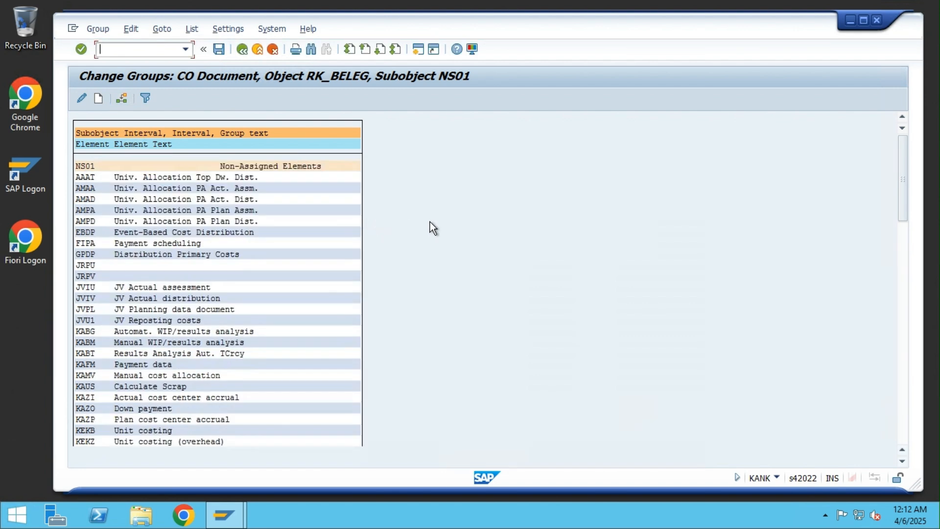
Step: Save the COIN assignment and exit back to the IMG structure
{"action": "left_click_drag", "start_coordinate": [905, 193], "coordinate": [906, 445]}
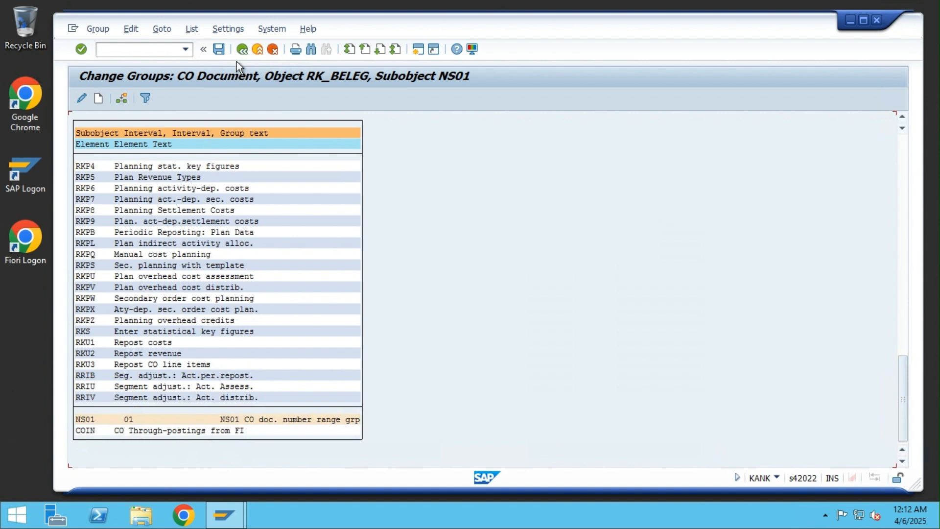
{"action": "left_click", "coordinate": [217, 51]}
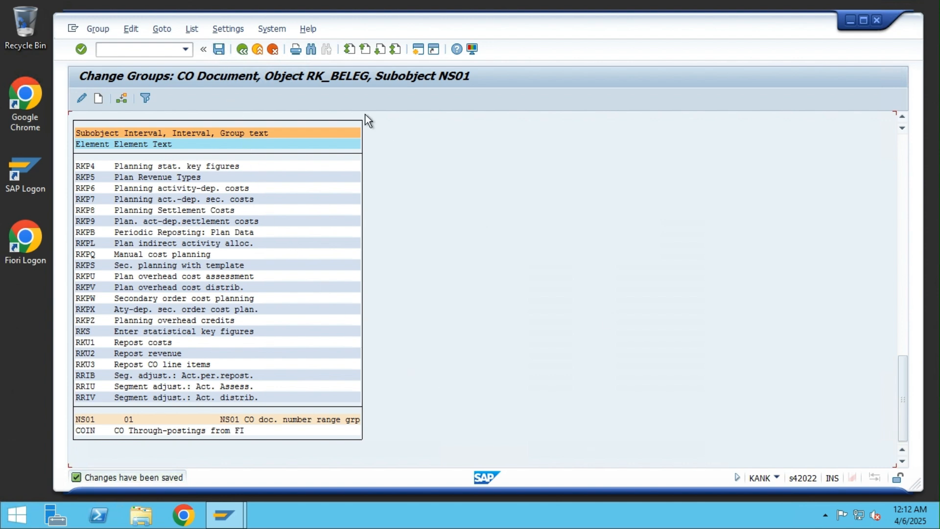
{"action": "left_click", "coordinate": [257, 49]}
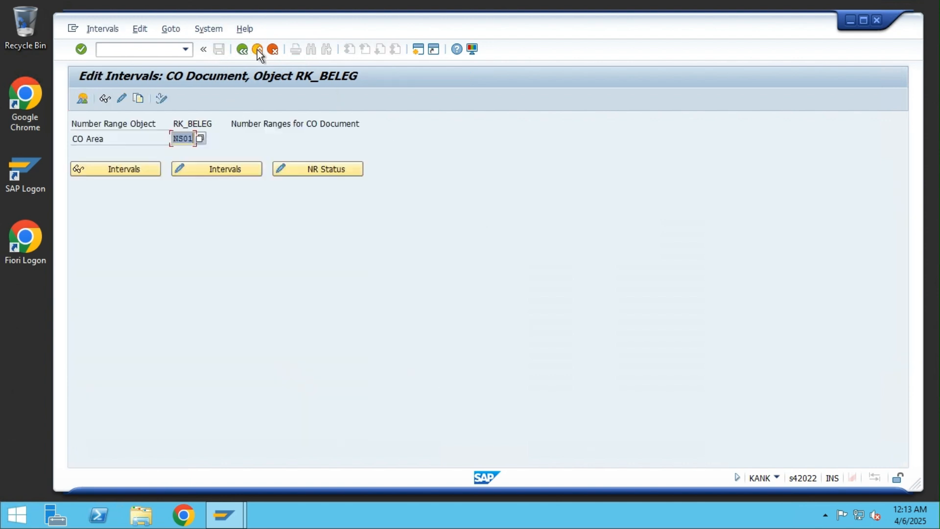
{"action": "left_click", "coordinate": [257, 49]}
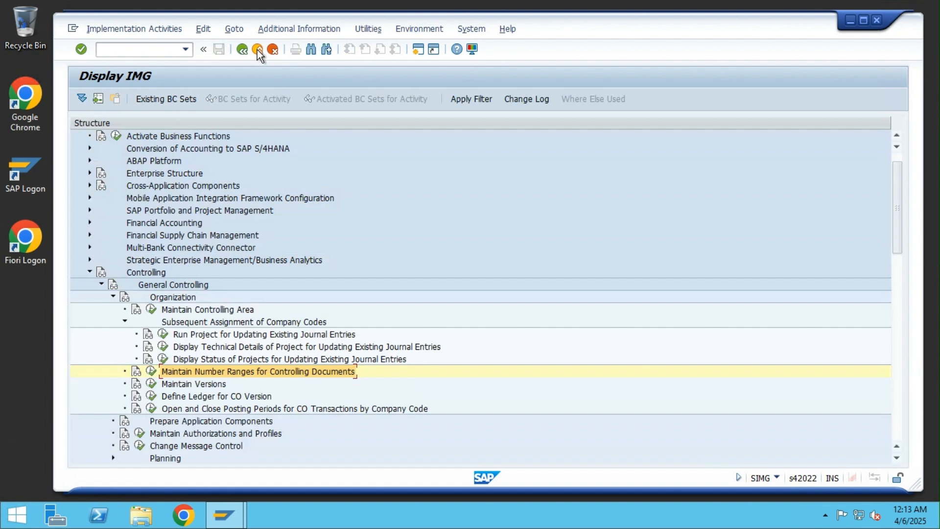